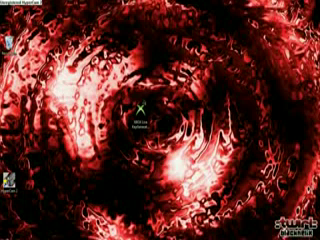
pyautogui.click(141, 112)
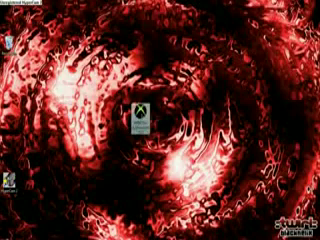
pyautogui.doubleClick(141, 112)
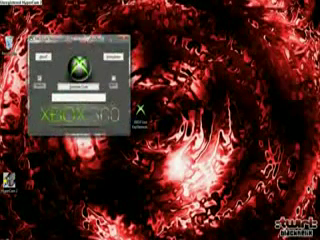